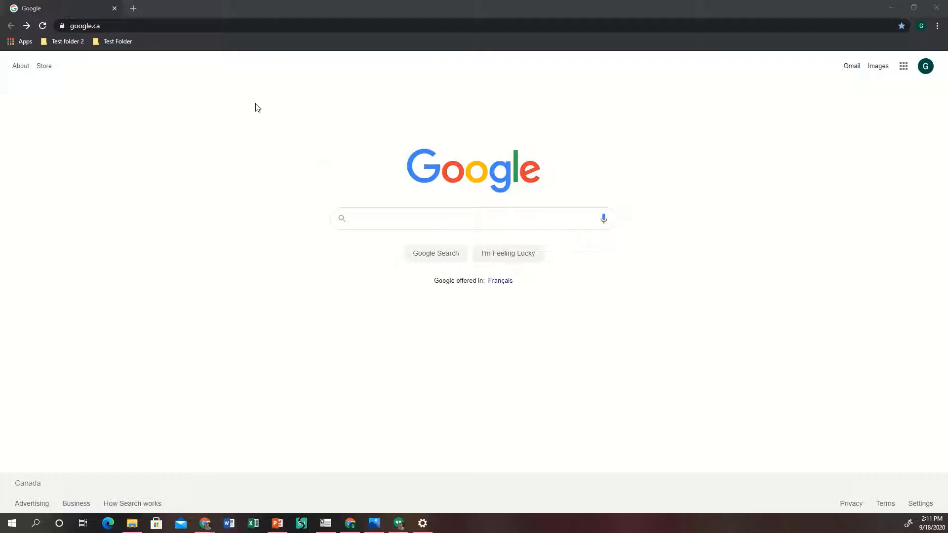
Go to drive.google.com and choose Drive from the Google apps grid to reach My Drive.
left_click(210, 27)
type("d")
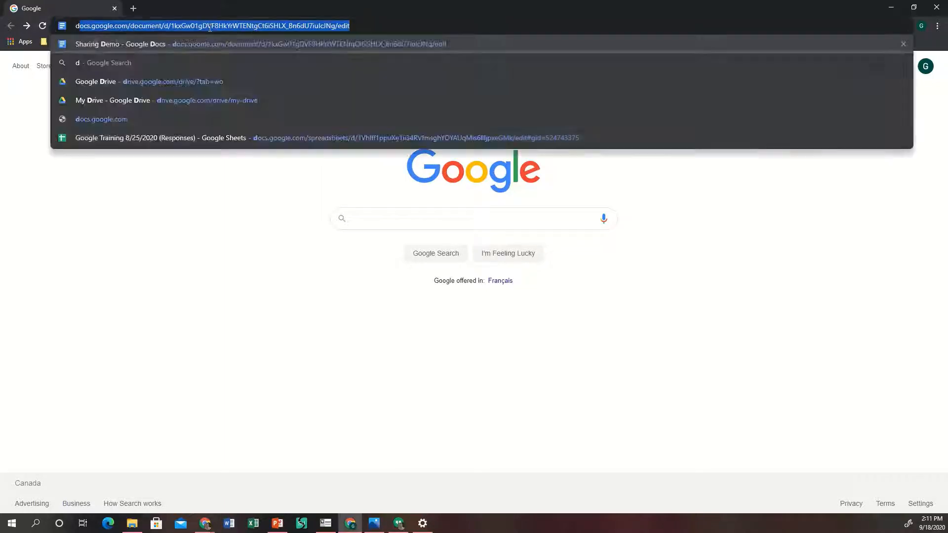
type("rive.google.com")
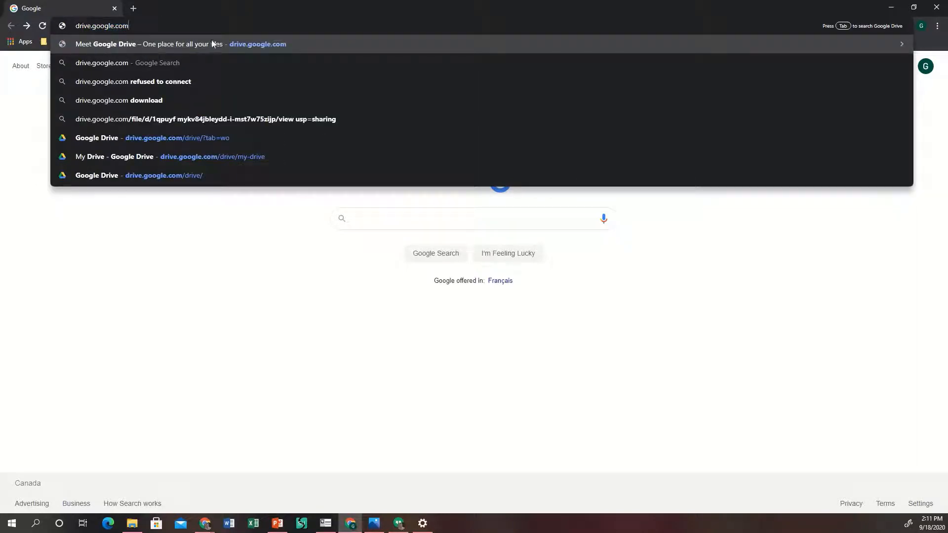
left_click(322, 285)
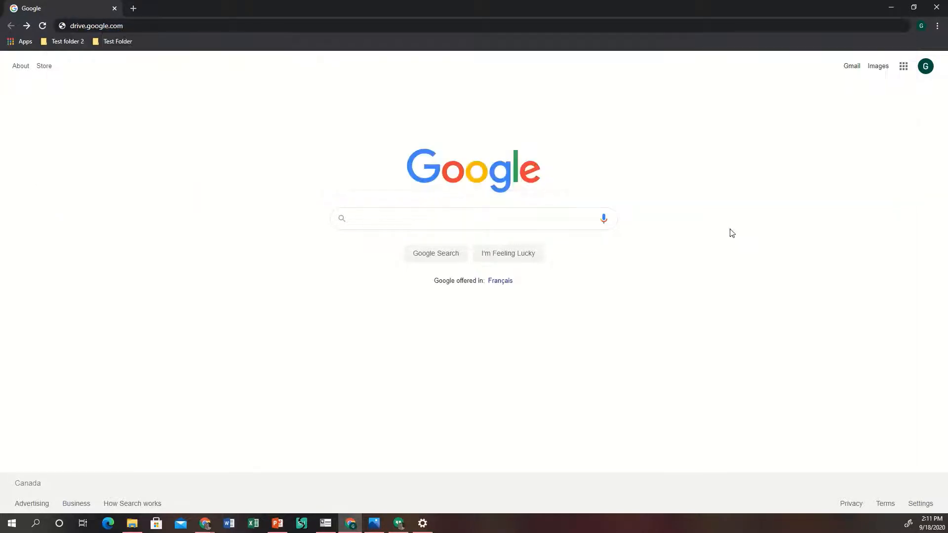
left_click(904, 67)
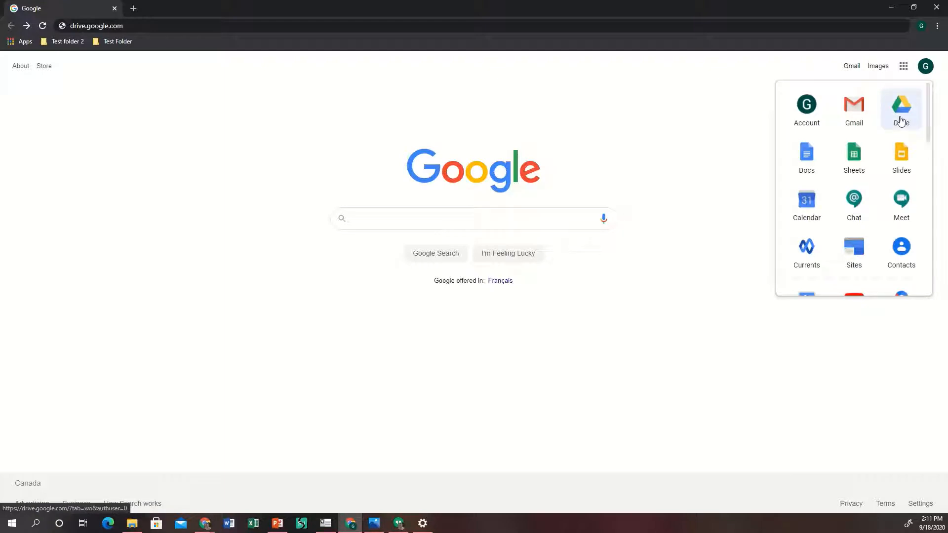
left_click(914, 109)
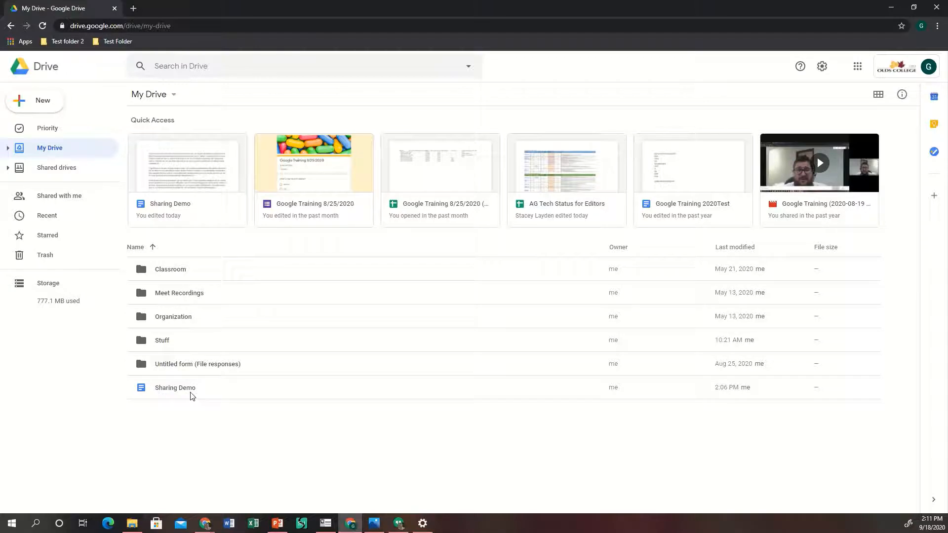
Select the Sharing Demo document and open its share dialog.
left_click(216, 392)
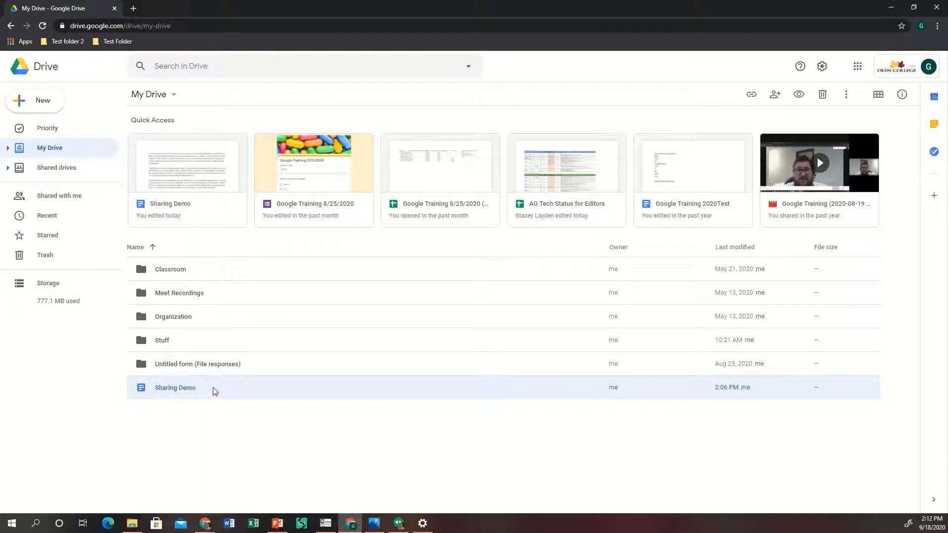
left_click(774, 96)
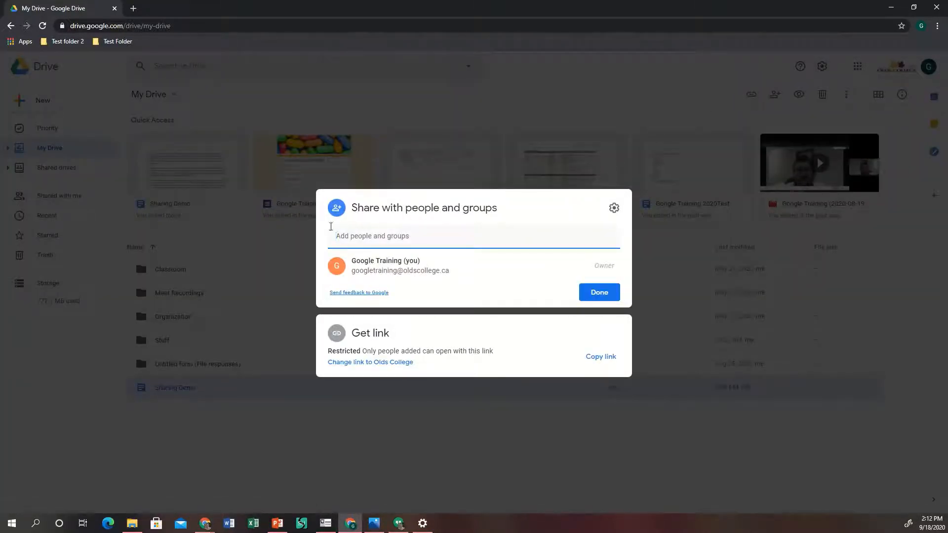
Add the colleague from the suggestions as a recipient with Editor access, ready for a note.
left_click(346, 235)
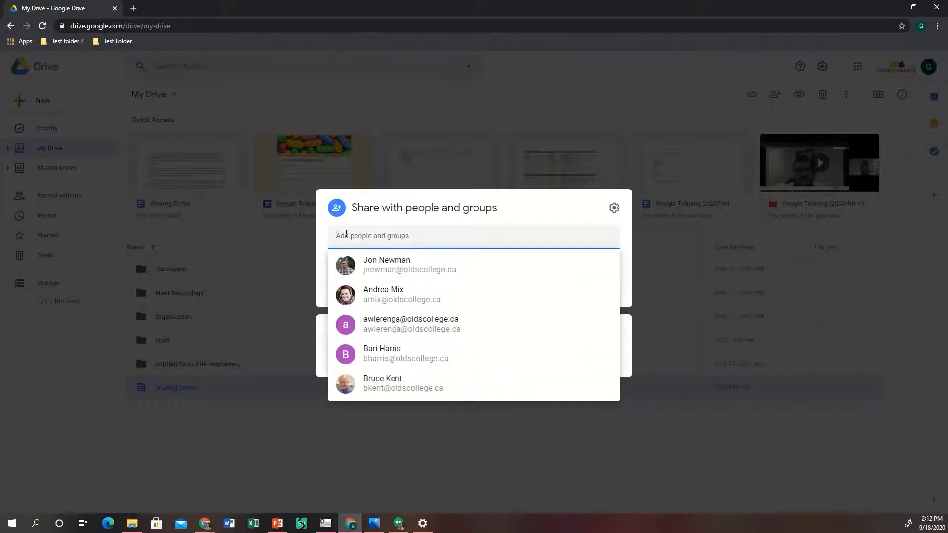
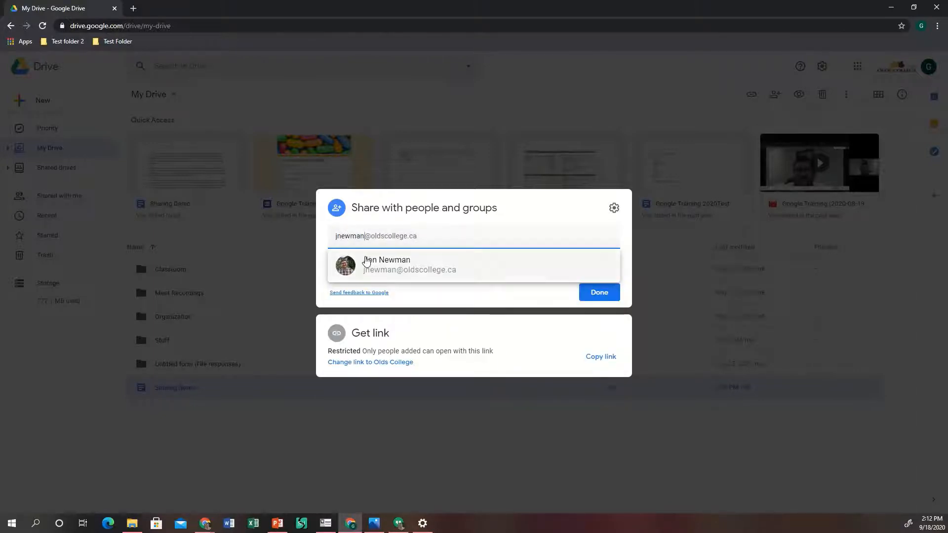
left_click(367, 264)
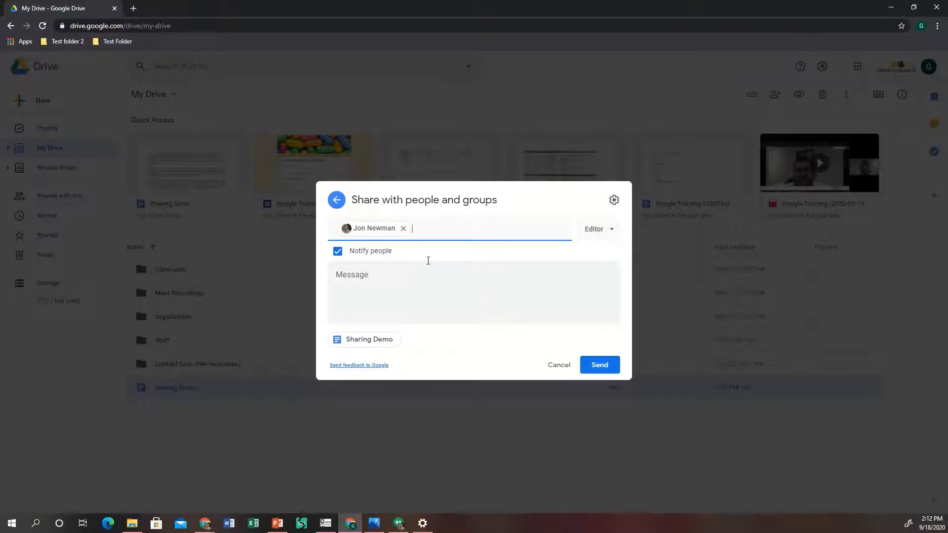
left_click(590, 234)
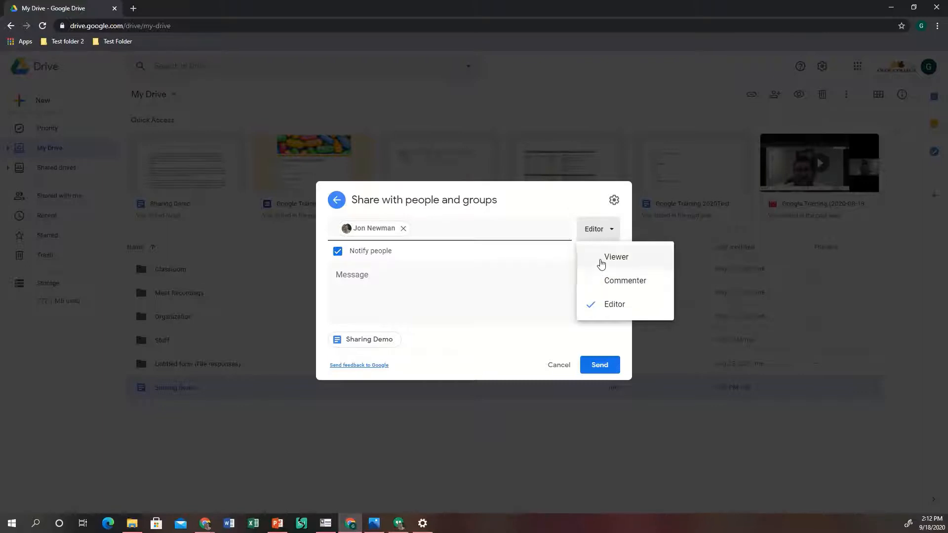
left_click(598, 234)
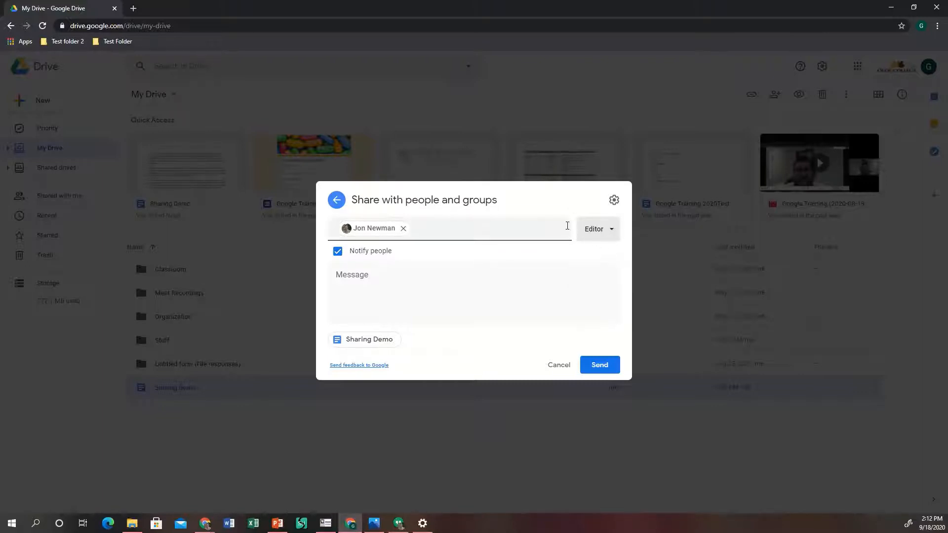
left_click(351, 284)
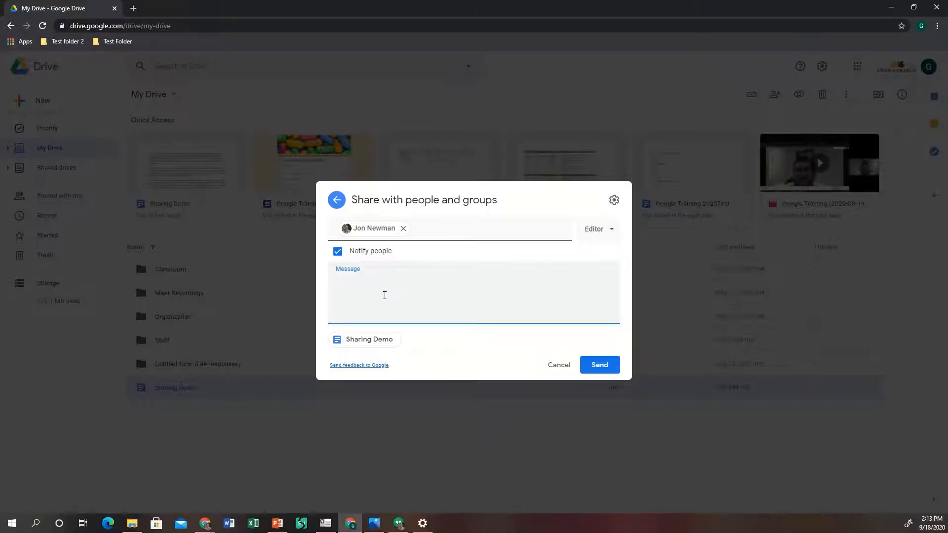
Send the invitation with the note 'I am demoing sharing documents'.
type("I am demoing sharing documents")
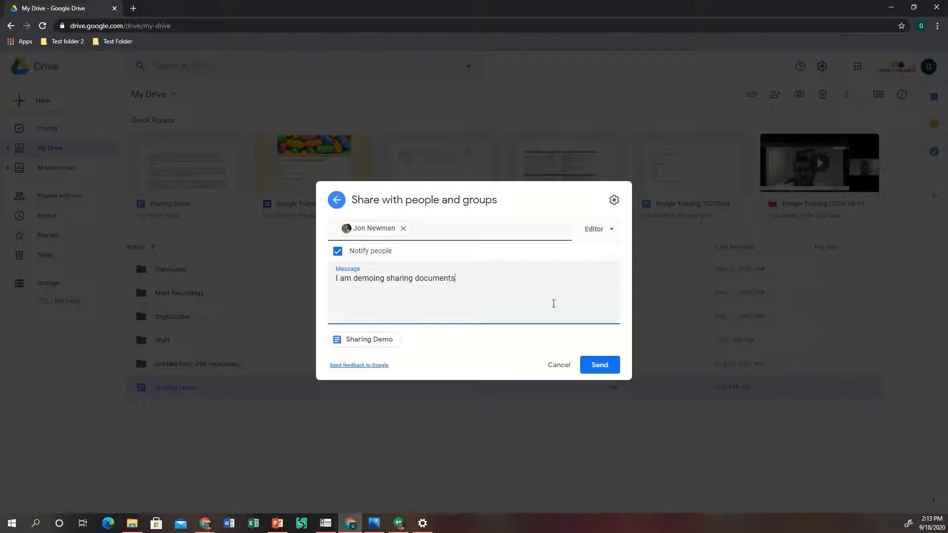
left_click(600, 367)
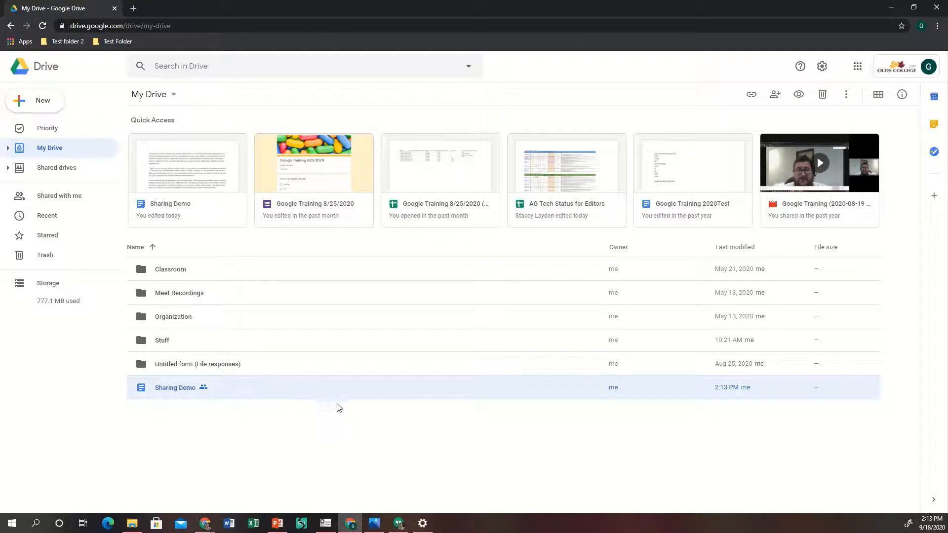
Open Get link for Sharing Demo and dismiss the notification tip, showing Restricted access.
left_click(751, 97)
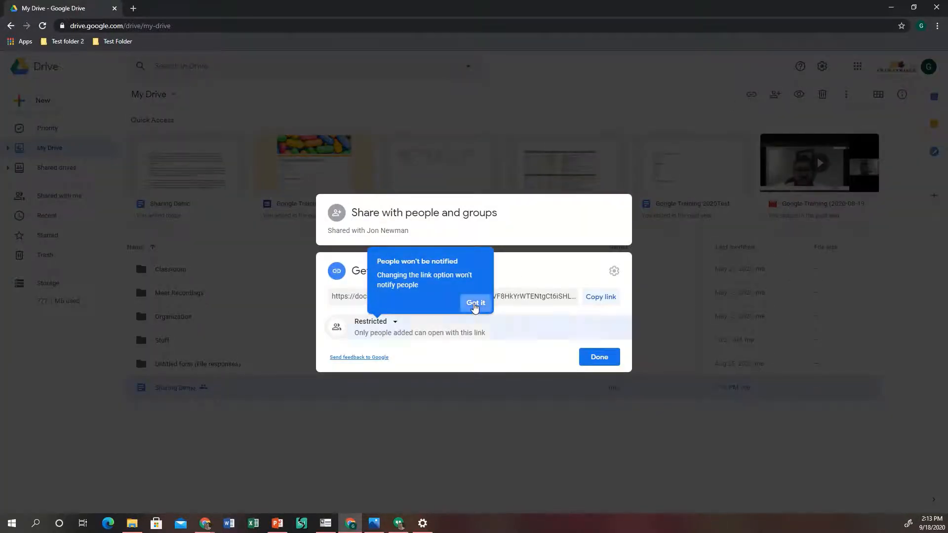
left_click(475, 305)
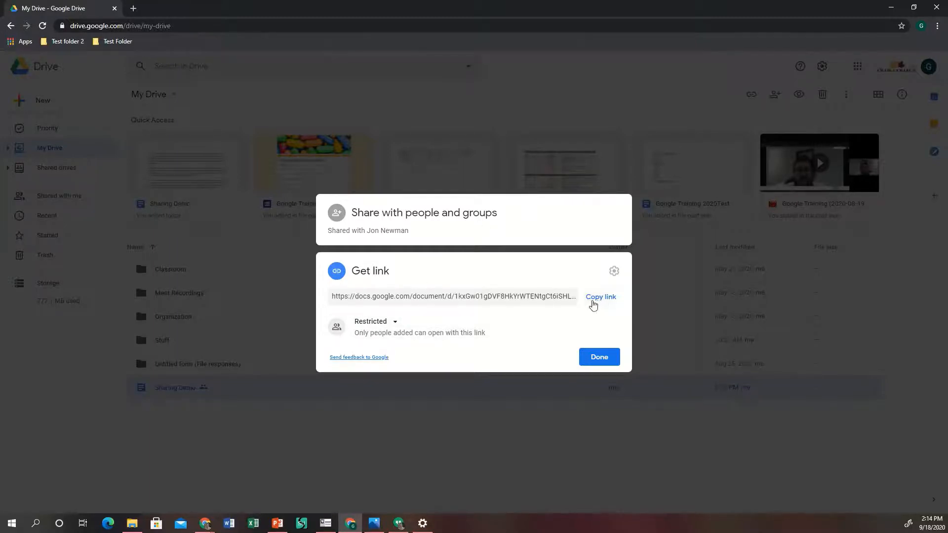
Change link access from Restricted to Olds College with Viewer role, then click Done.
left_click(377, 325)
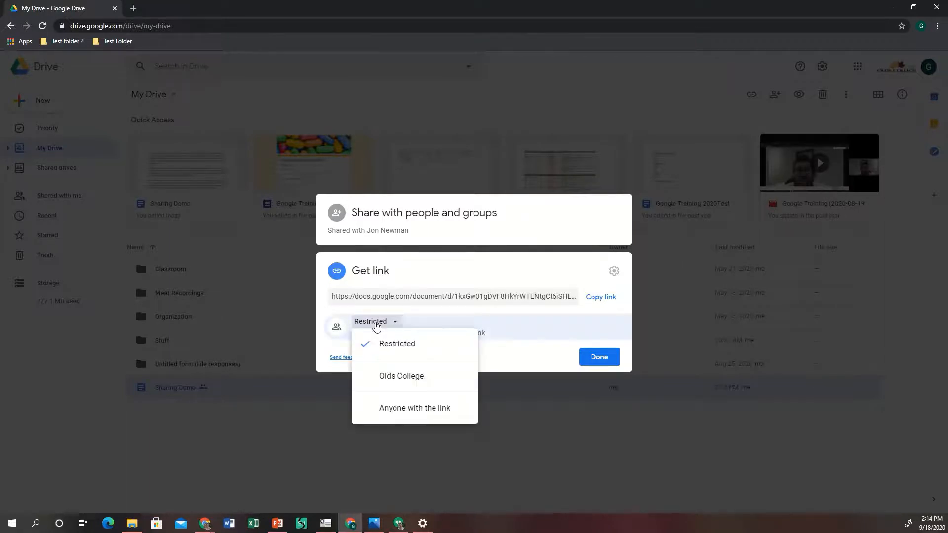
left_click(402, 380)
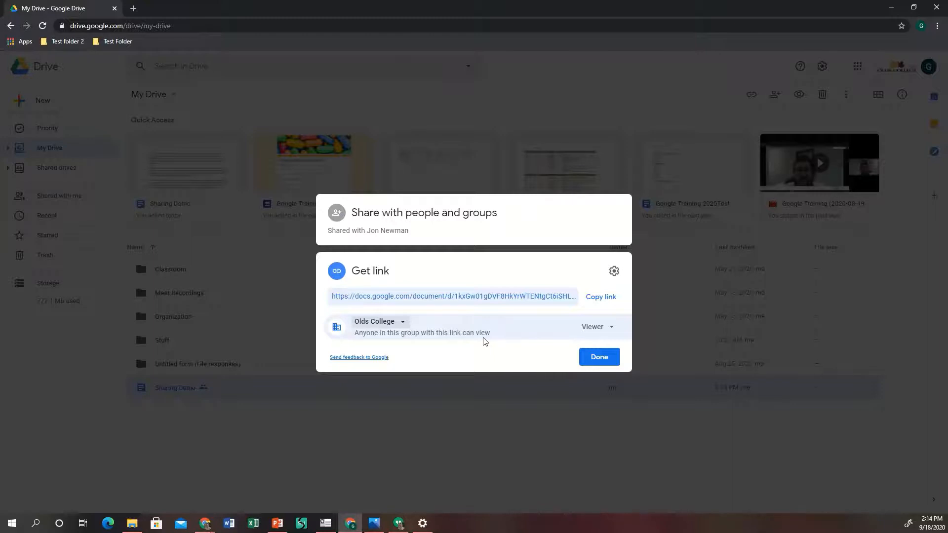
left_click(375, 297)
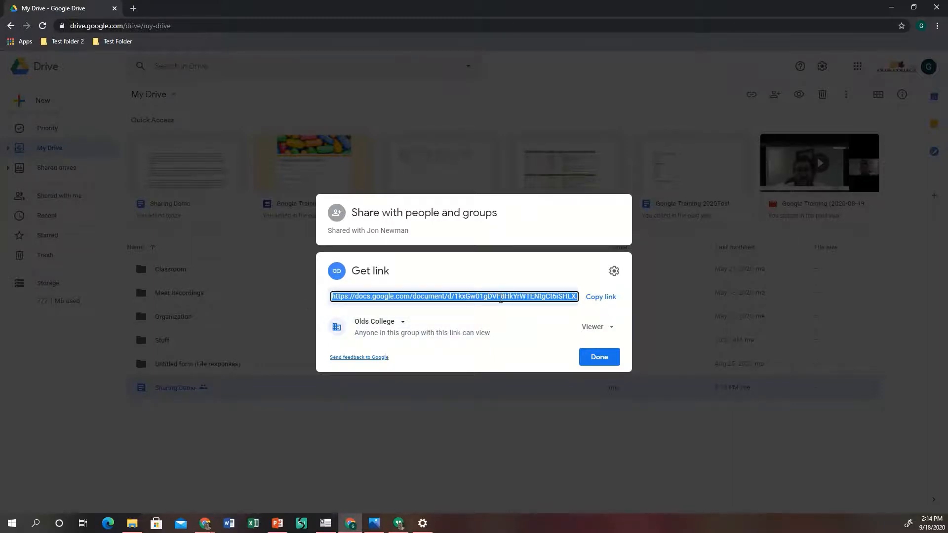
left_click(600, 329)
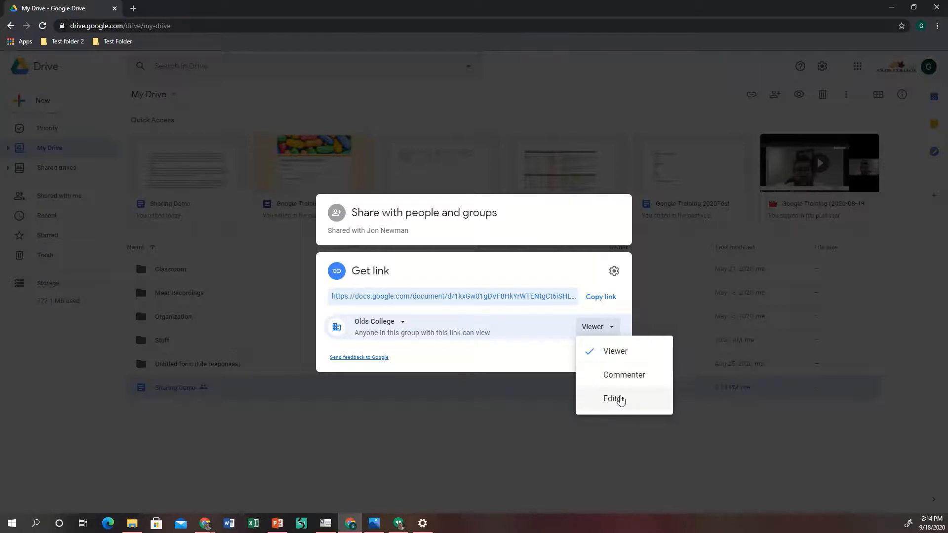
left_click(591, 327)
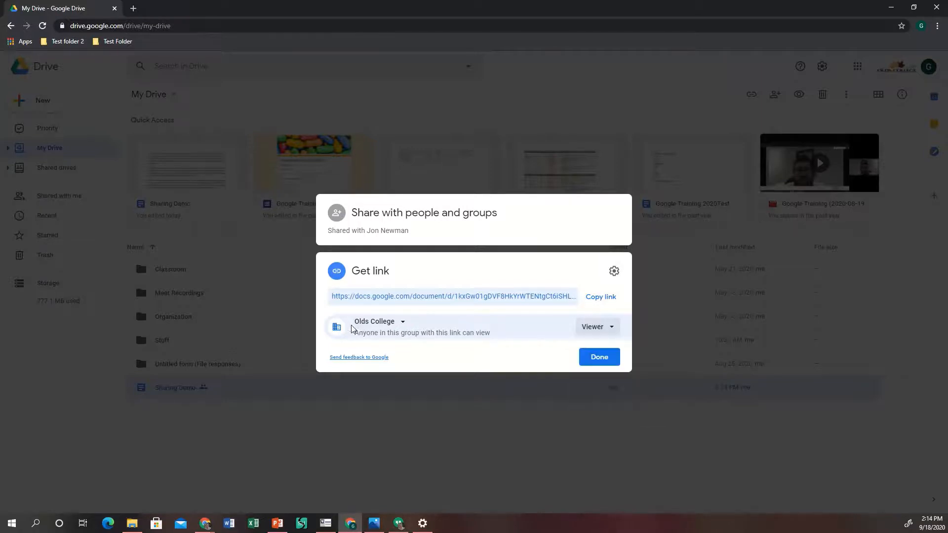
left_click(368, 325)
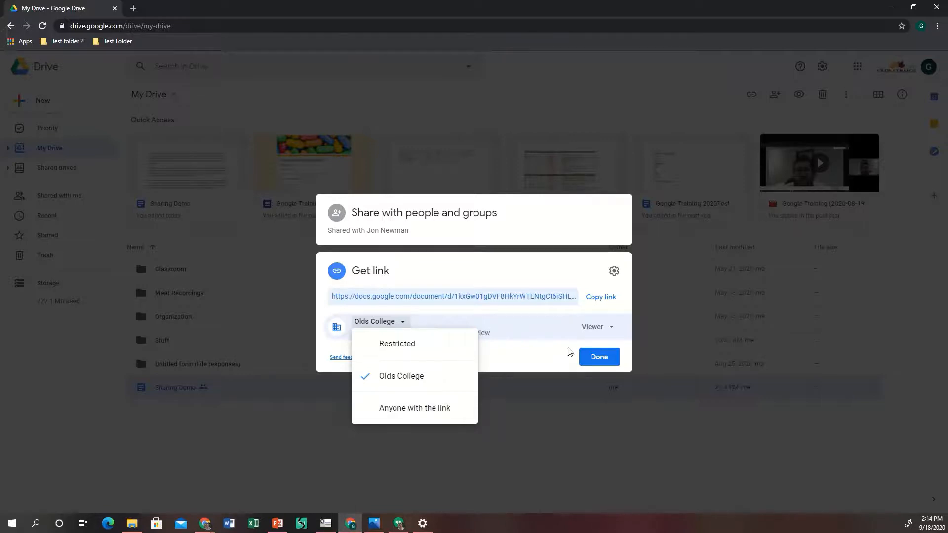
left_click(552, 324)
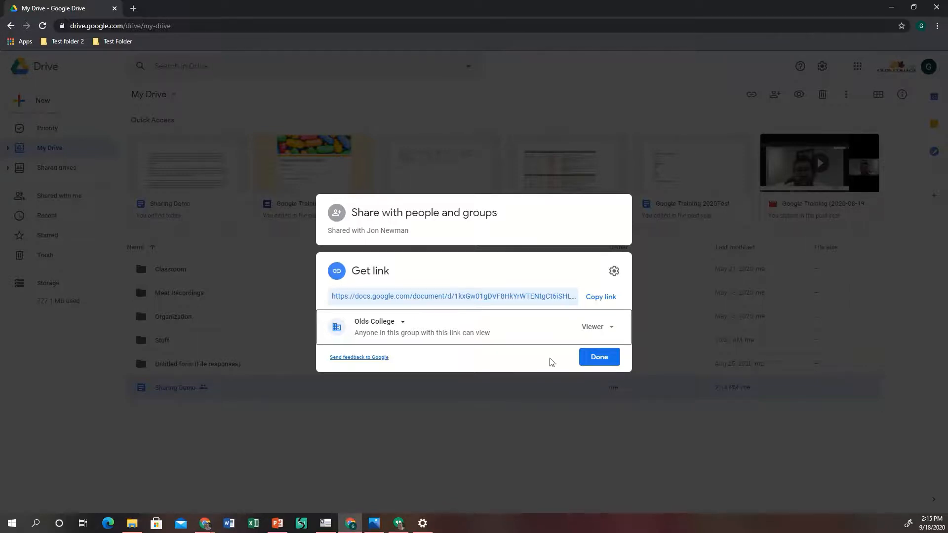
left_click(600, 358)
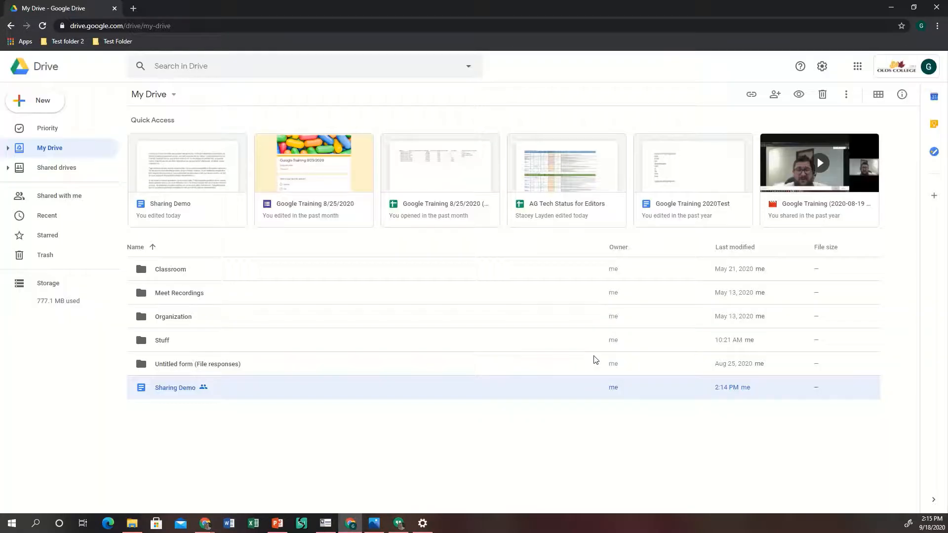
Open Sharing Demo from My Drive in Google Docs.
double_click(158, 387)
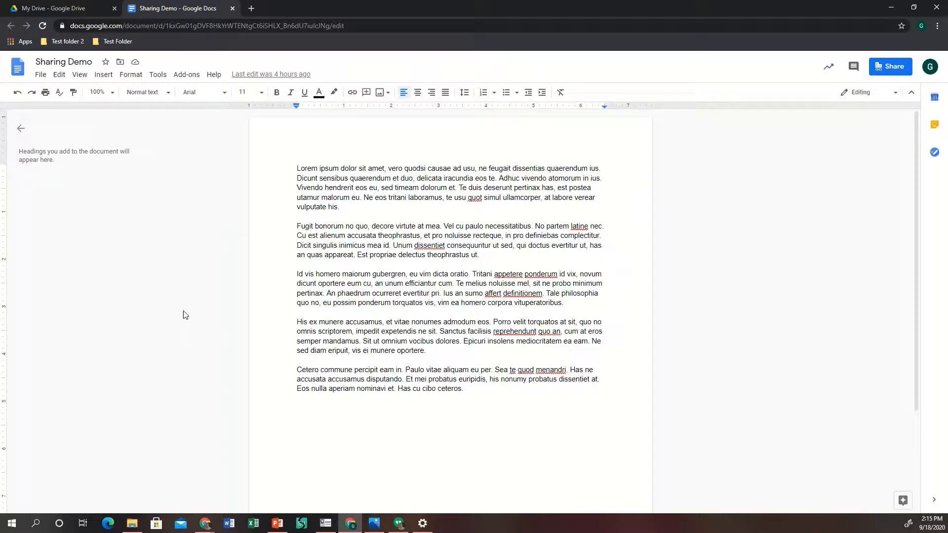
left_click(43, 77)
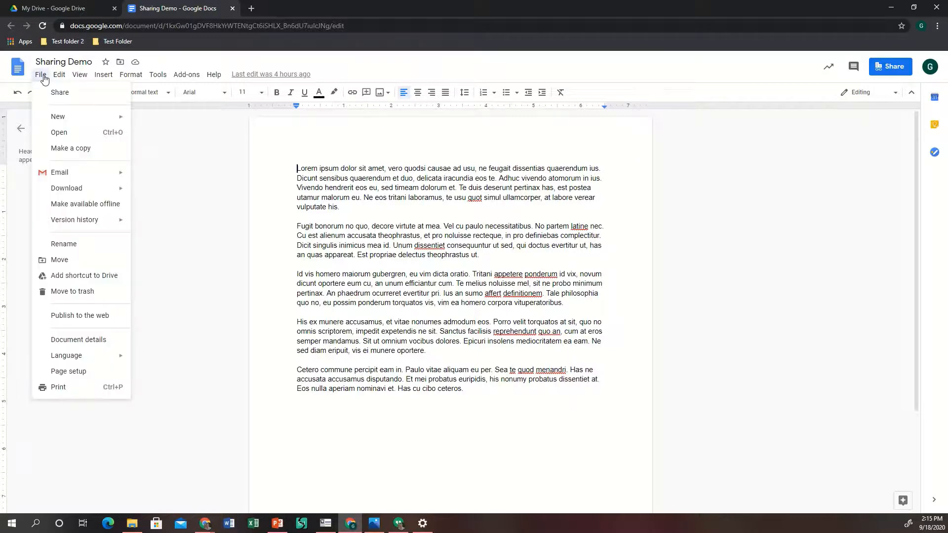
left_click(62, 93)
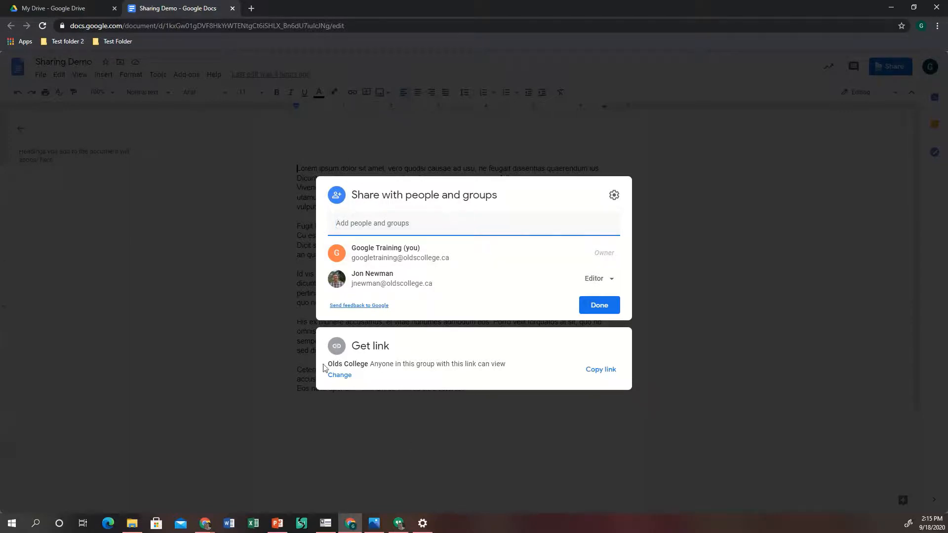
left_click(809, 284)
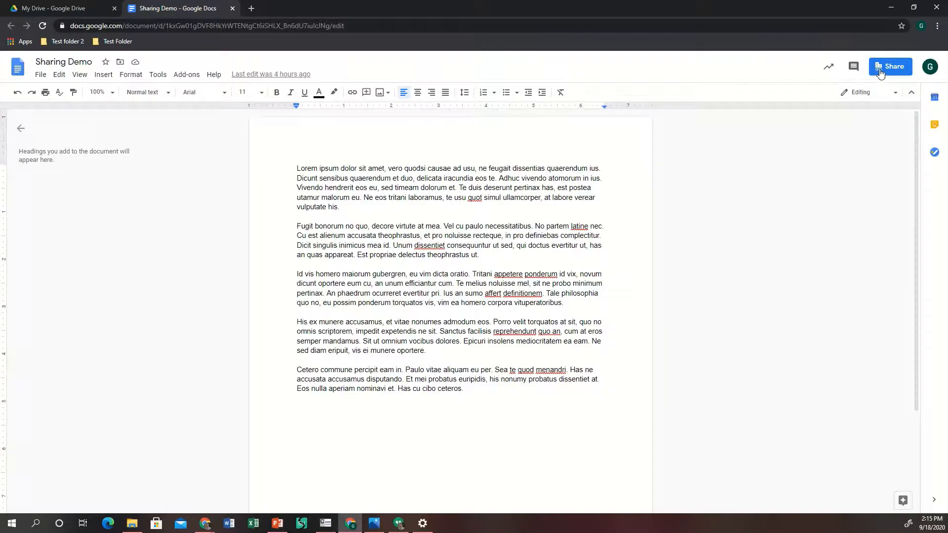
mouse_move(882, 72)
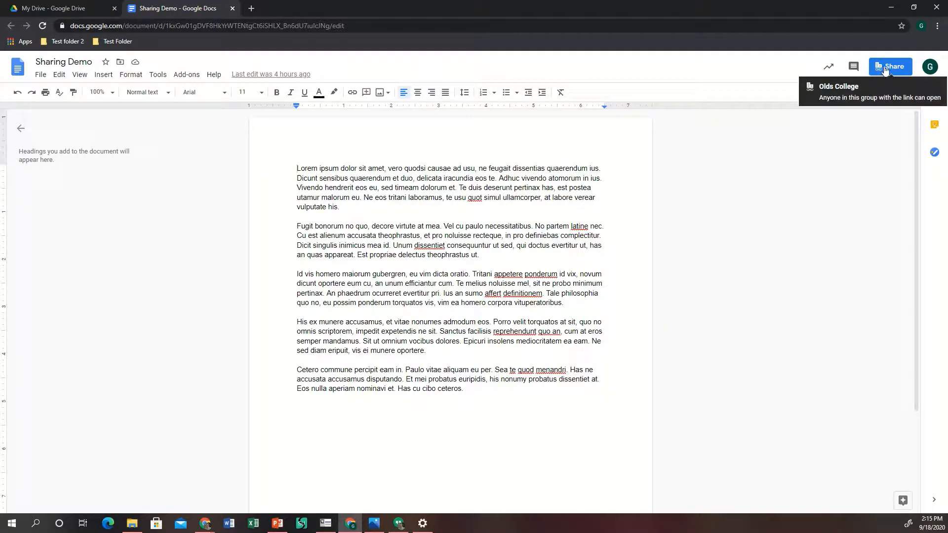
Switch the Olds College link role from Viewer to Editor, copy the link, and close sharing.
left_click(892, 69)
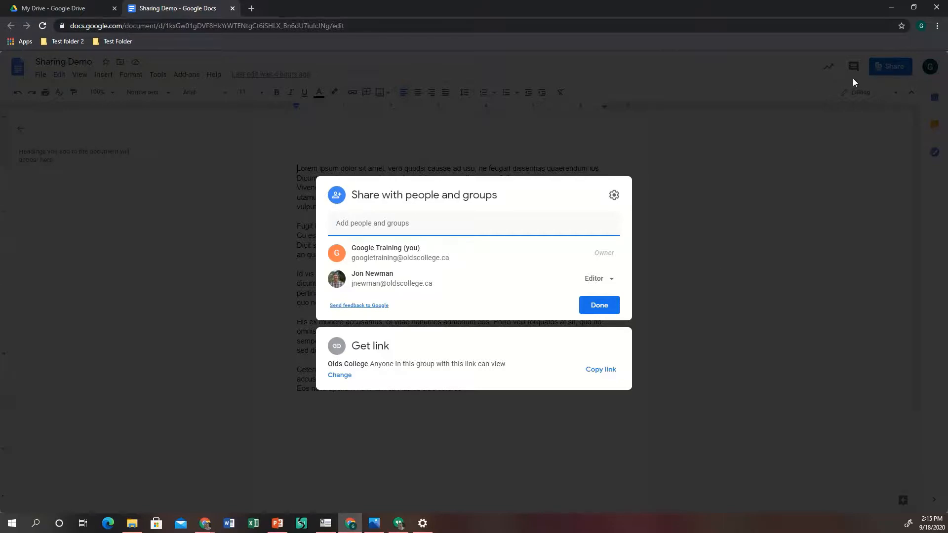
left_click(340, 376)
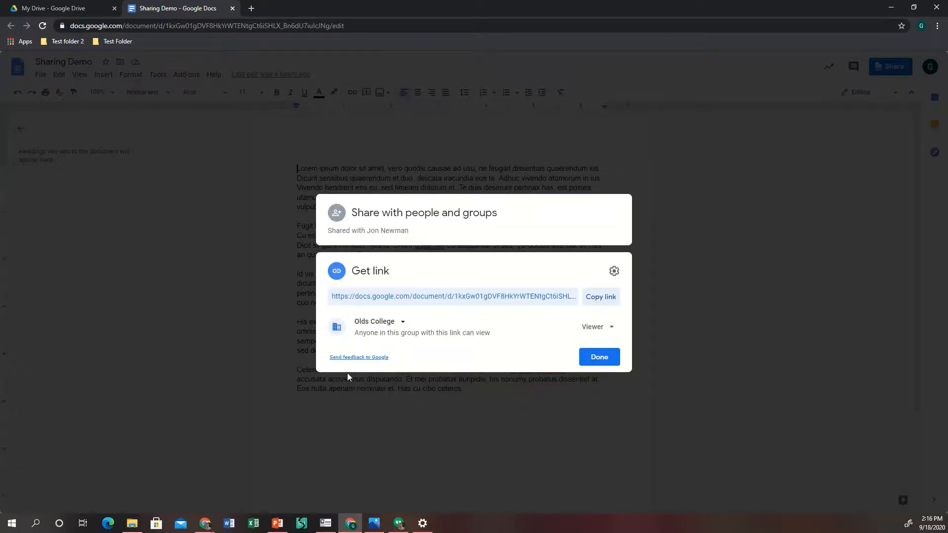
left_click(596, 333)
left_click(602, 399)
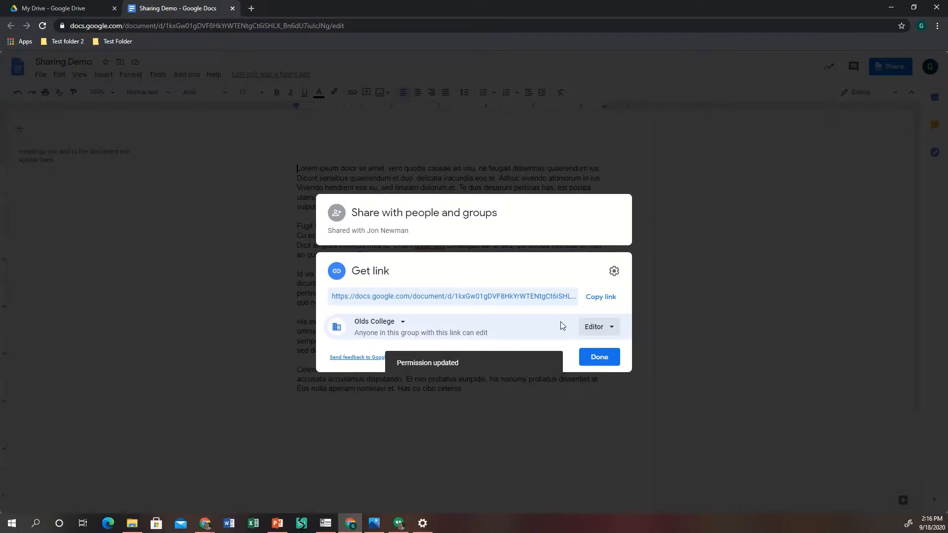
left_click(598, 297)
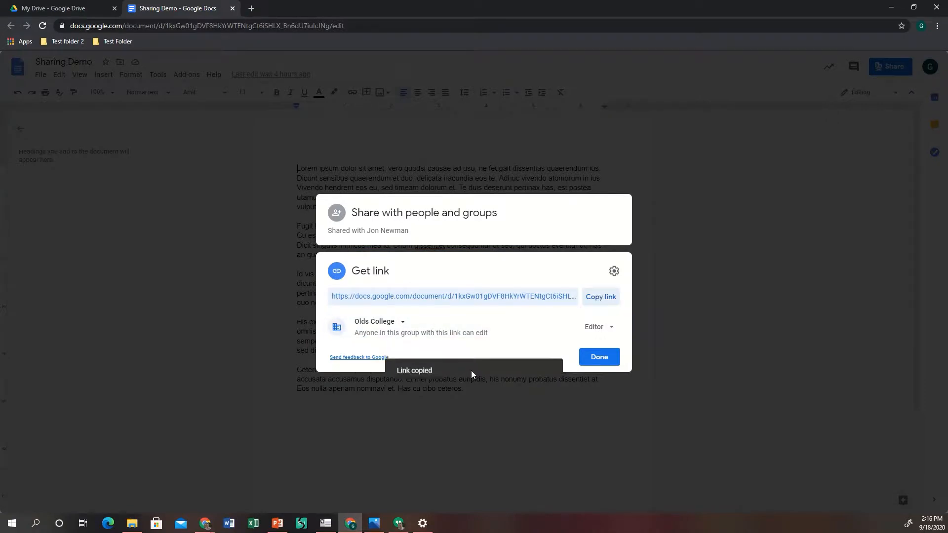
left_click(588, 361)
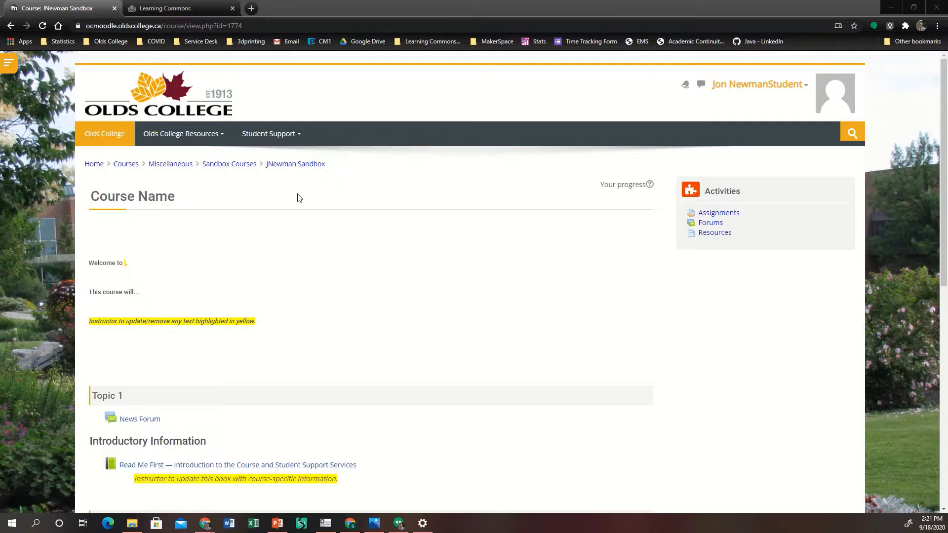
Scroll the course page to Topic 2 and open the Demo Link Share assignment.
scroll(298, 198, "down", 4)
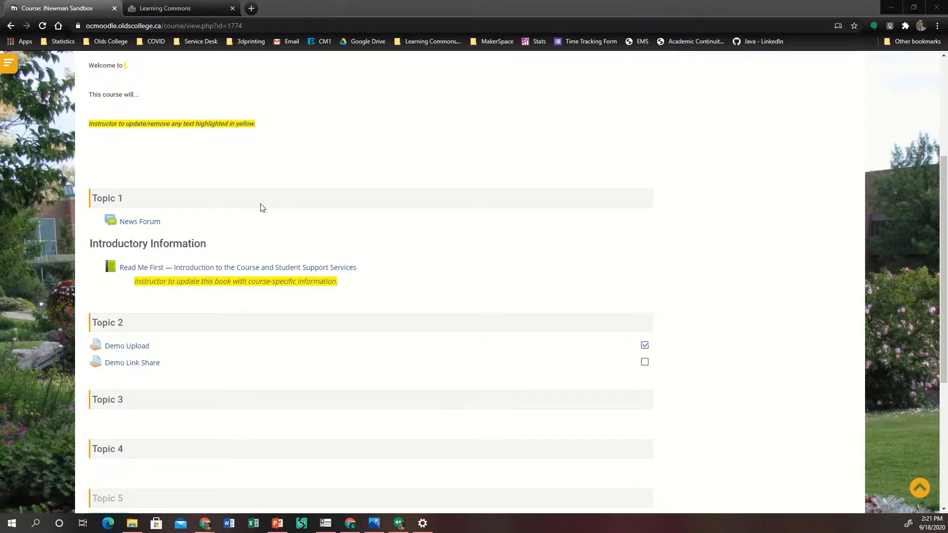
left_click(116, 364)
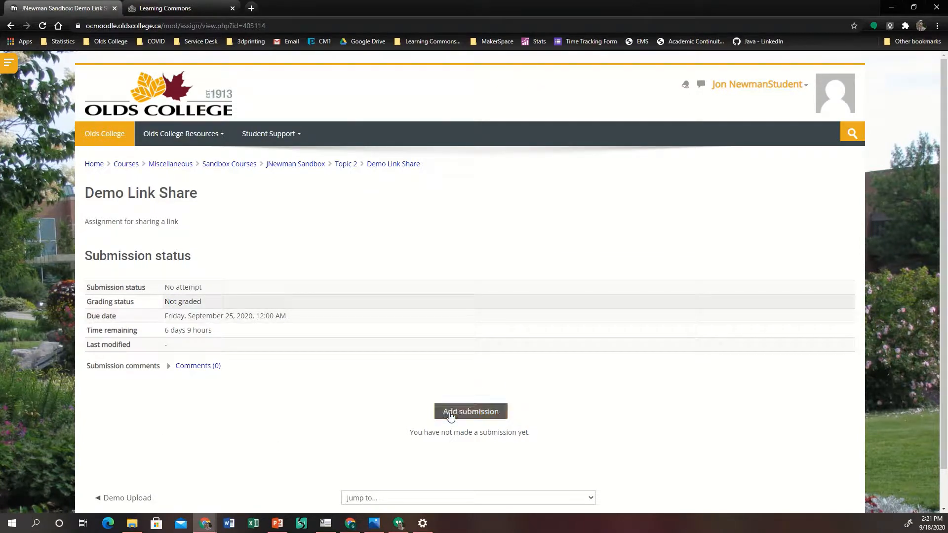
Add a submission, paste the copied Google Docs link as online text, and save changes.
left_click(476, 417)
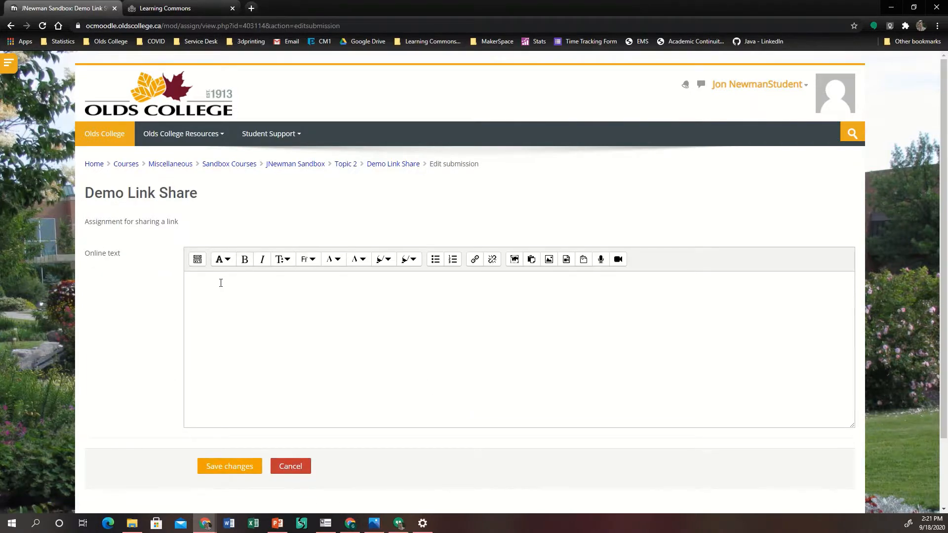
left_click(219, 282)
right_click(213, 283)
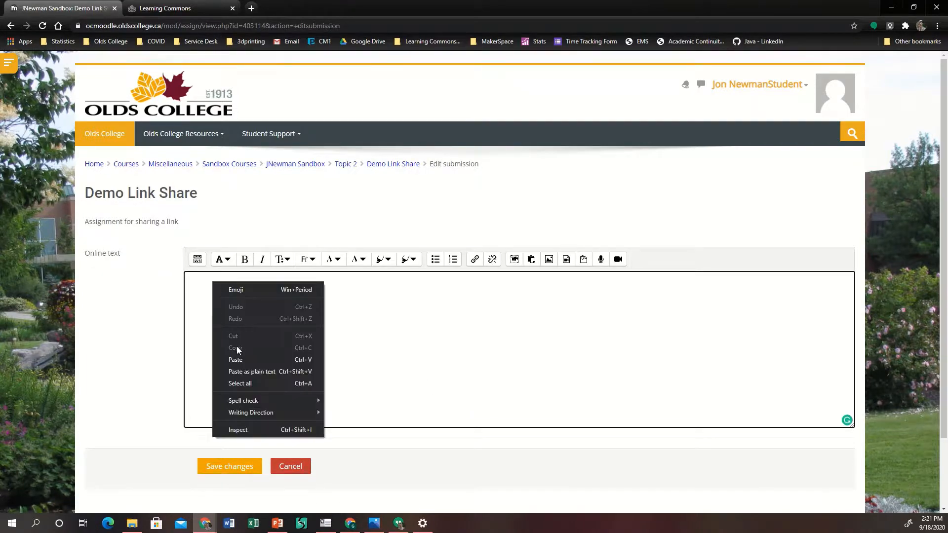
left_click(239, 360)
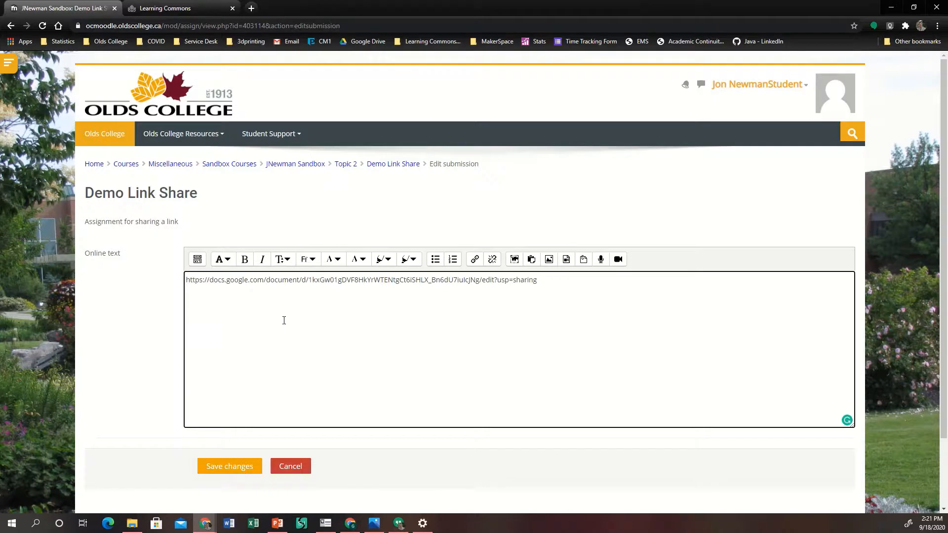
left_click(231, 466)
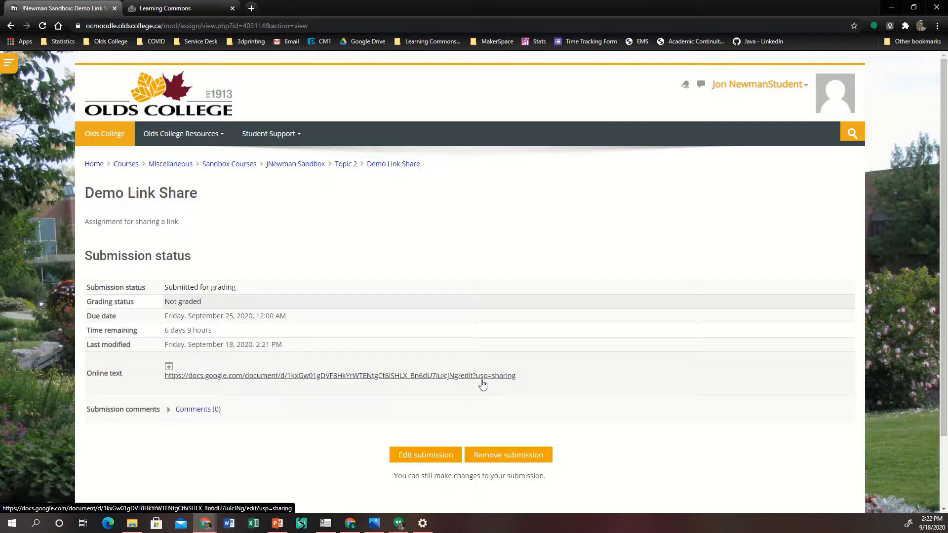
scroll(292, 423, "down", 2)
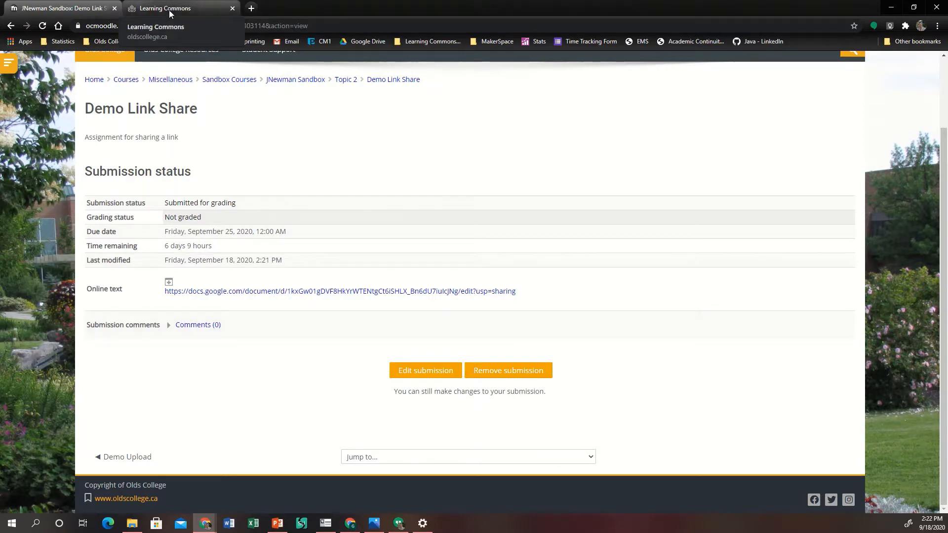
In a new tab, go to oldscollege.ca and open the Teaching & Learning Centre of Innovation page.
left_click(210, 8)
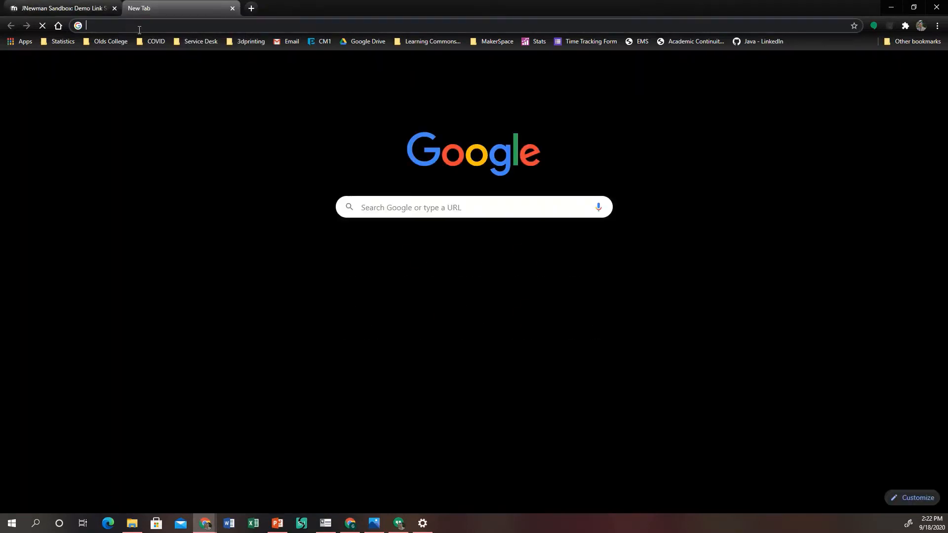
type("oldscollege.ca")
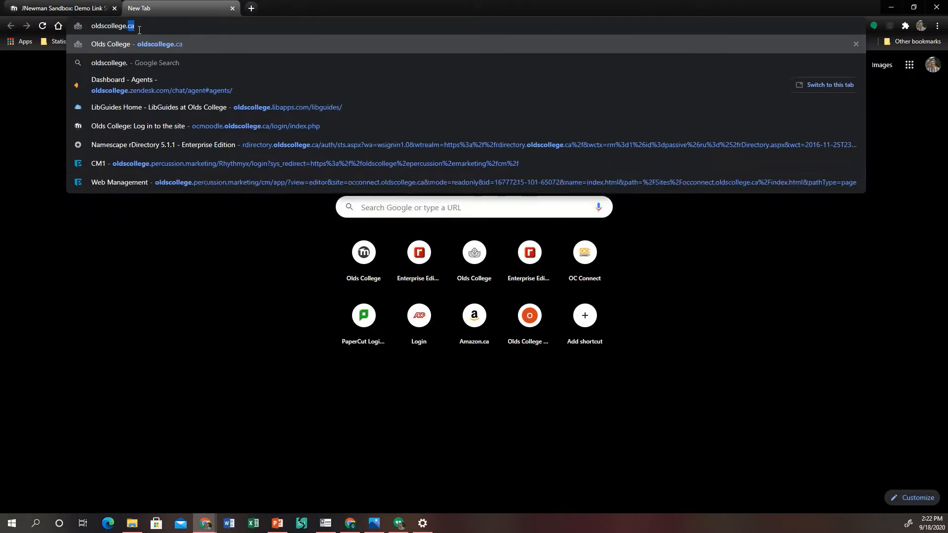
key("Return")
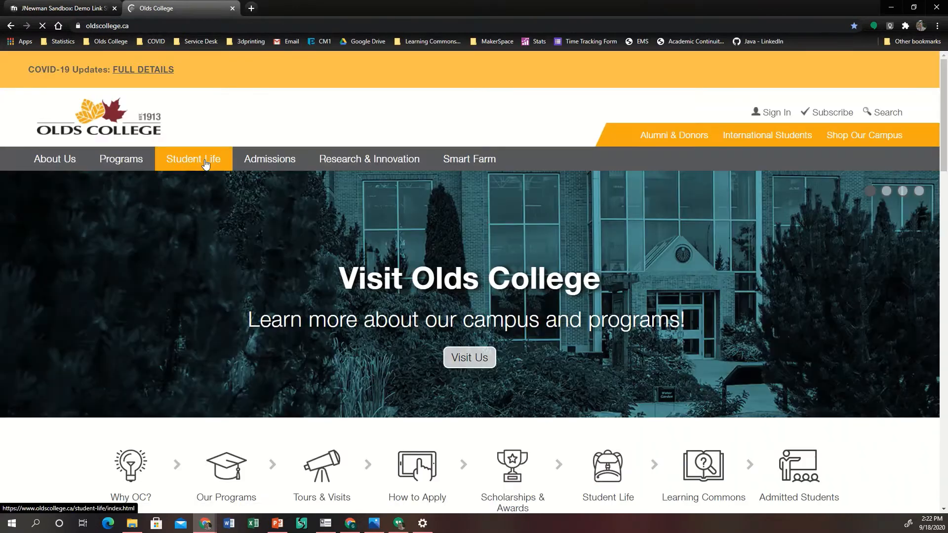
mouse_move(205, 161)
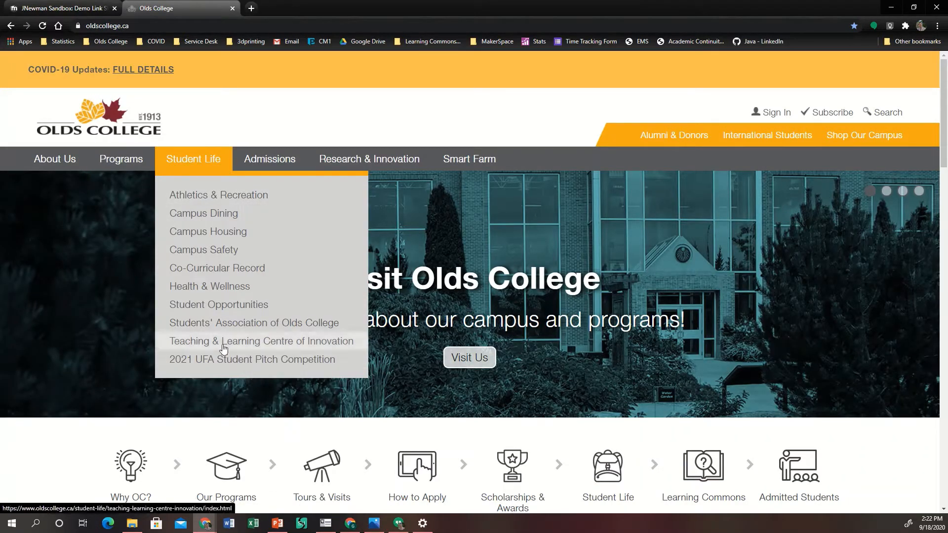
left_click(244, 345)
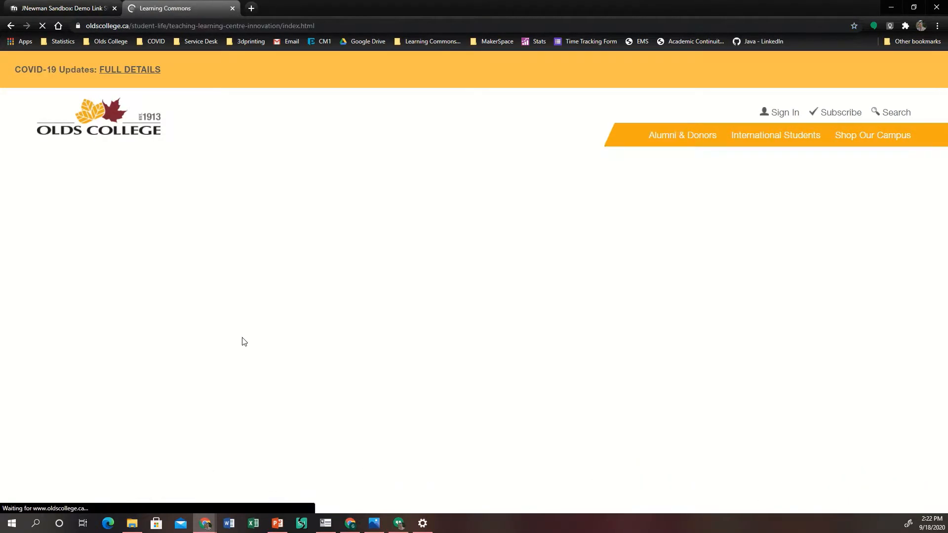
Highlight the centre's general service phone number on the page.
scroll(254, 342, "down", 2)
scroll(254, 343, "down", 2)
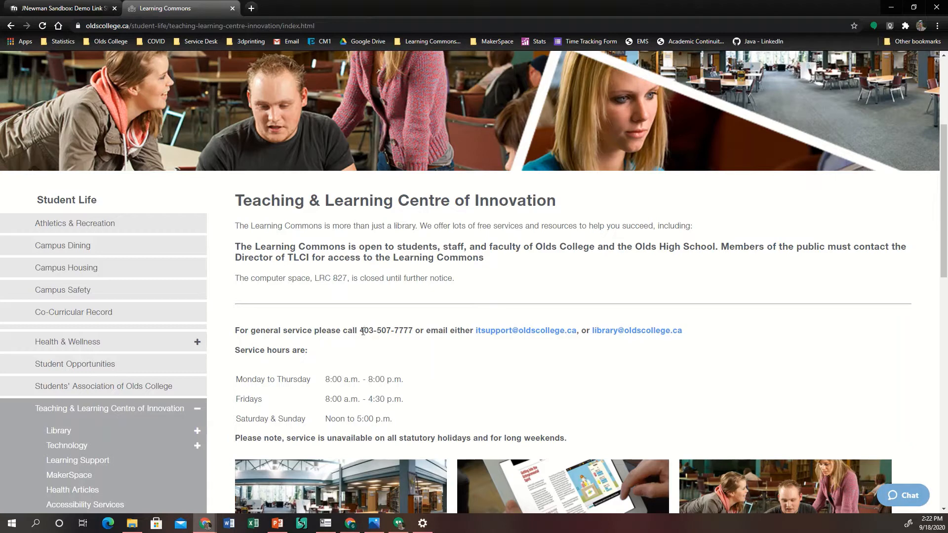
left_click_drag(359, 331, 413, 332)
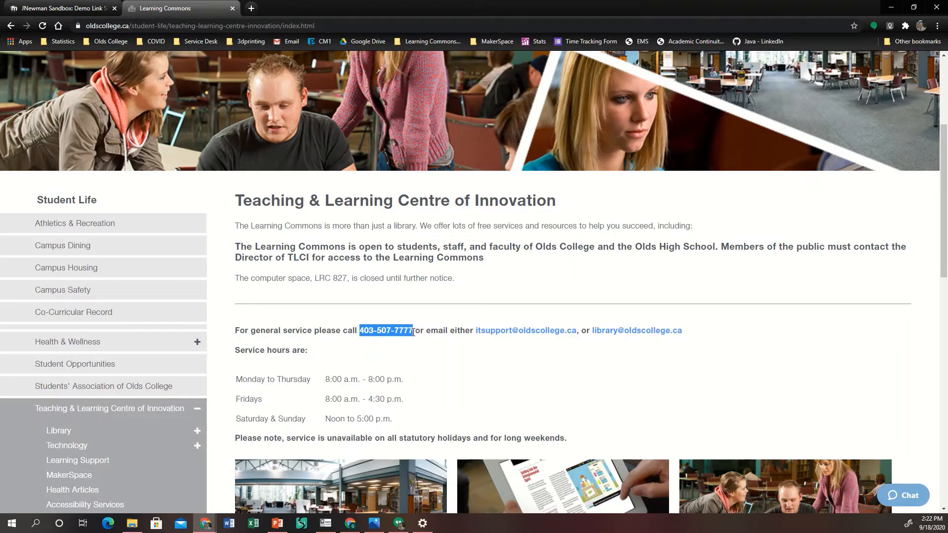